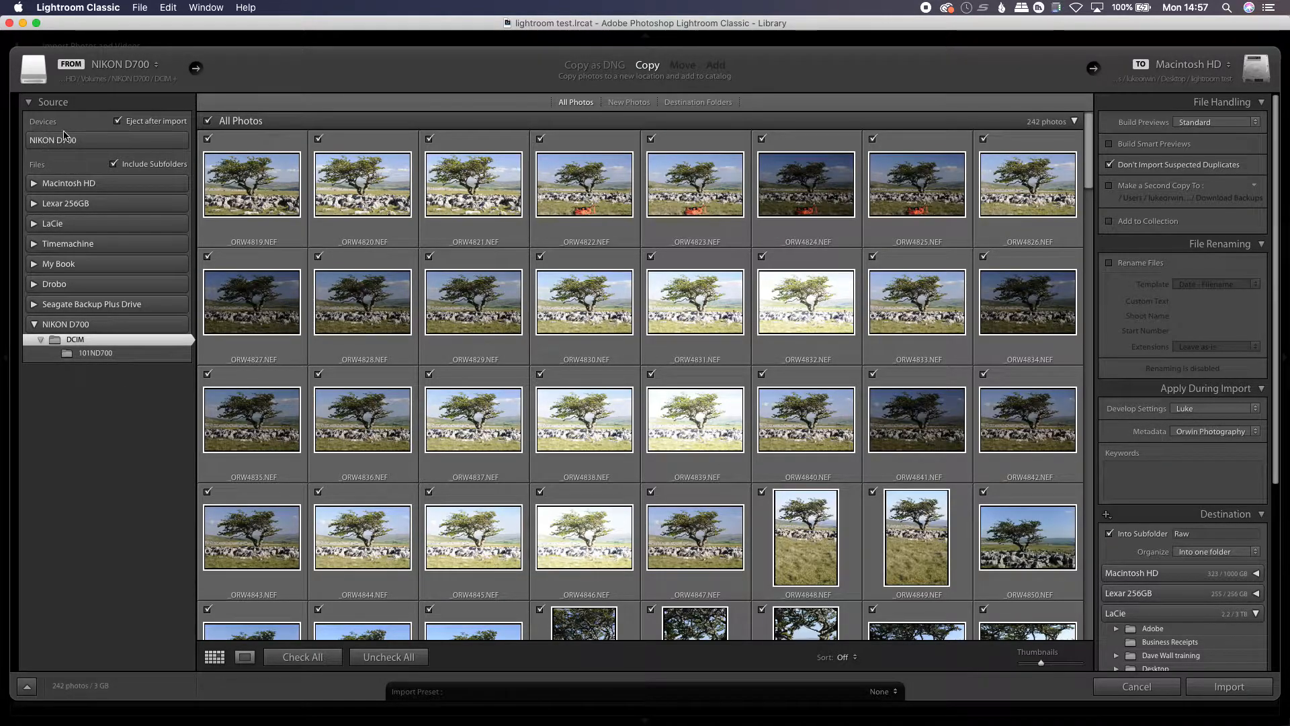
- Use the camera card's 101ND700 folder as the import source and set the destination to the Pictures folder
left_click(101, 354)
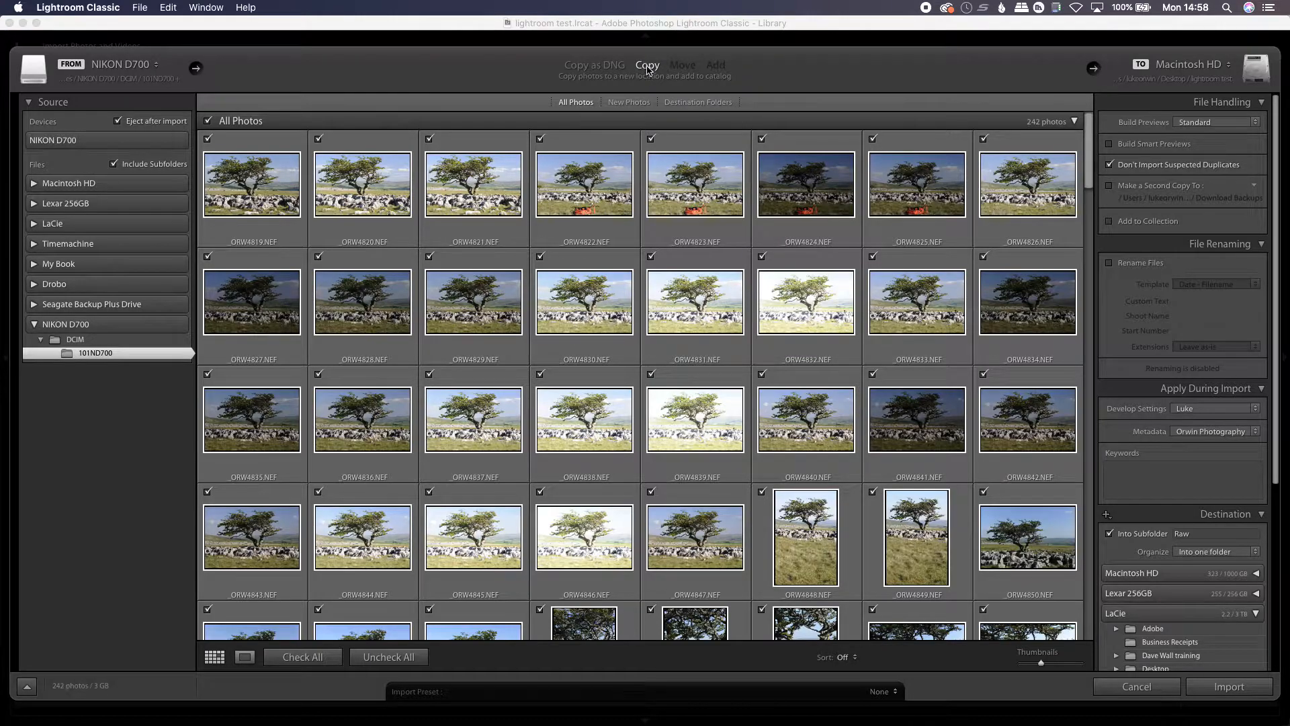
left_click(1183, 68)
left_click(1161, 114)
left_click(1226, 122)
- Exclude photo _ORW4823.NEF from the import and include it again
left_click(650, 139)
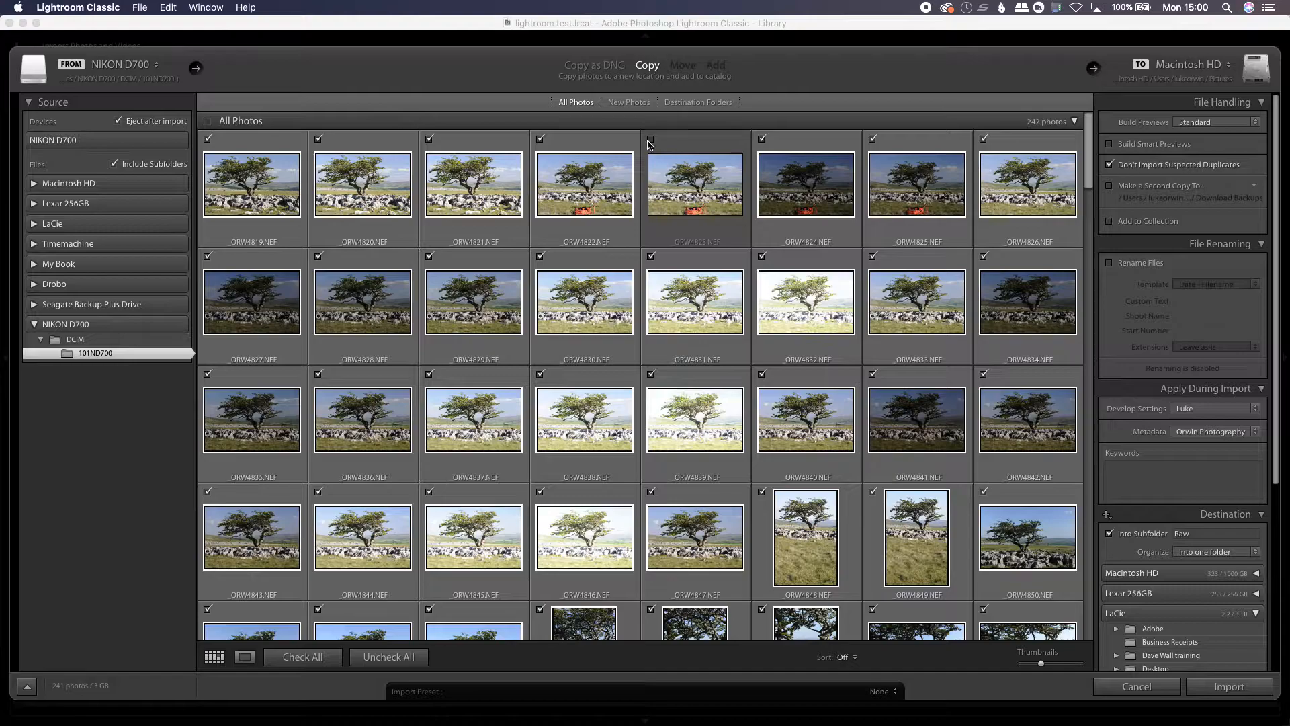
left_click(651, 141)
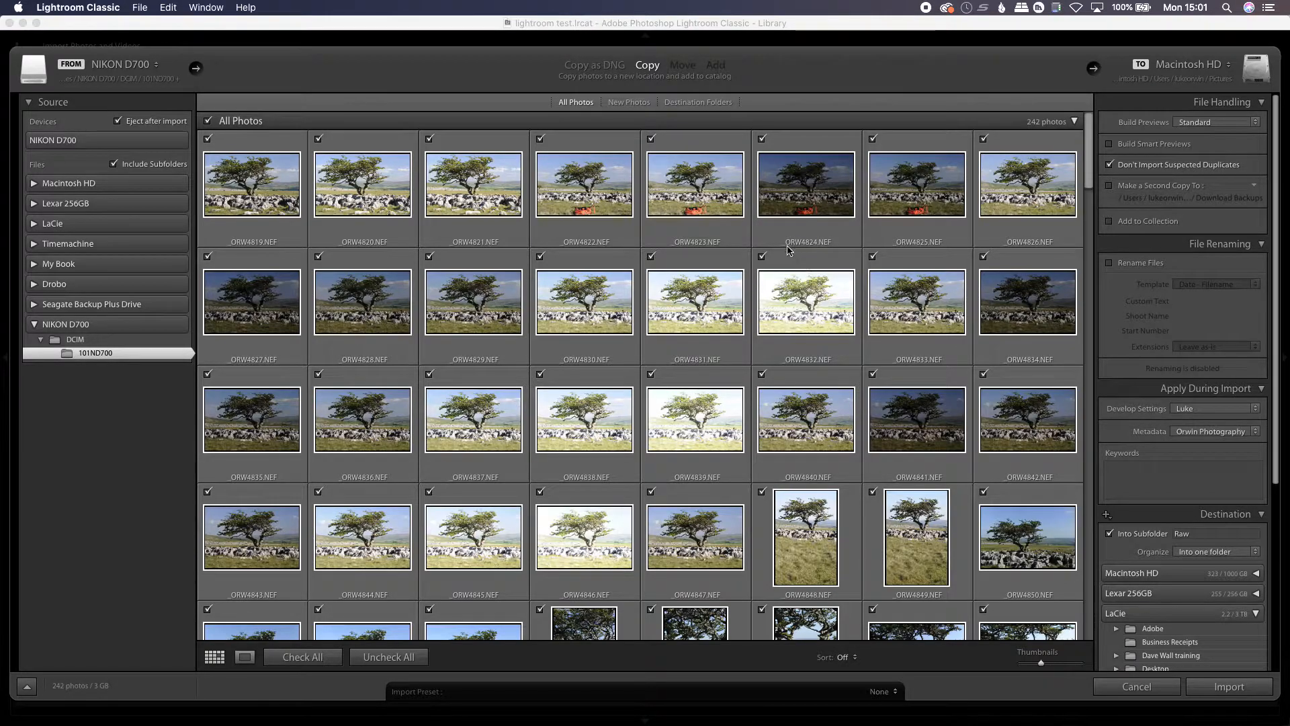
- Look at the Filename Template Editor with file renaming enabled, cancel it and turn file renaming back off
left_click(1154, 265)
left_click(1216, 285)
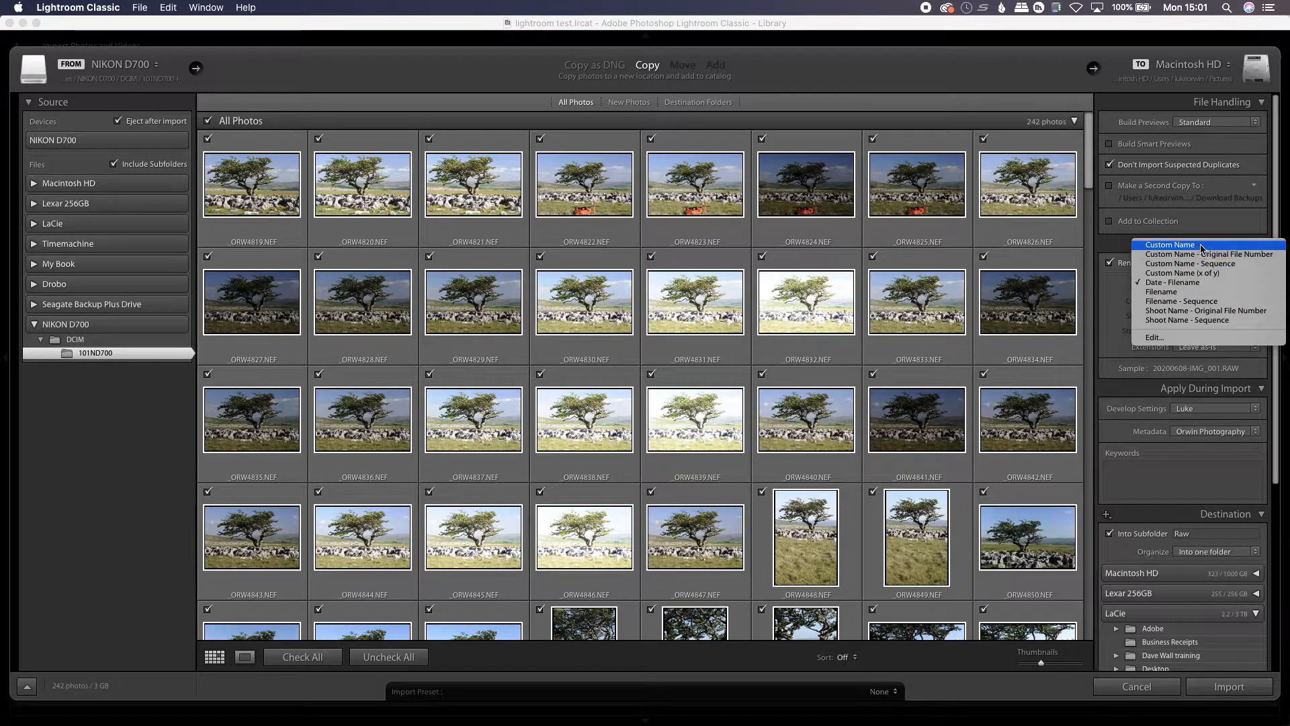
left_click(1201, 339)
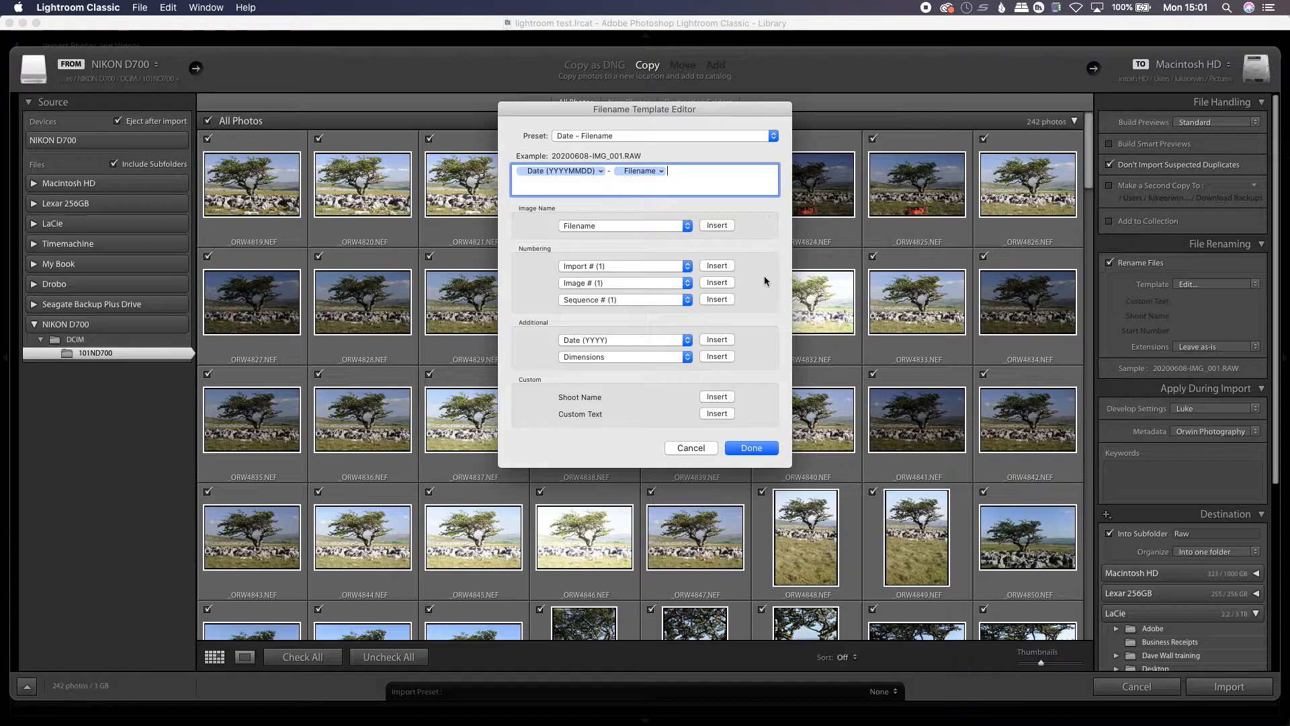
left_click(695, 446)
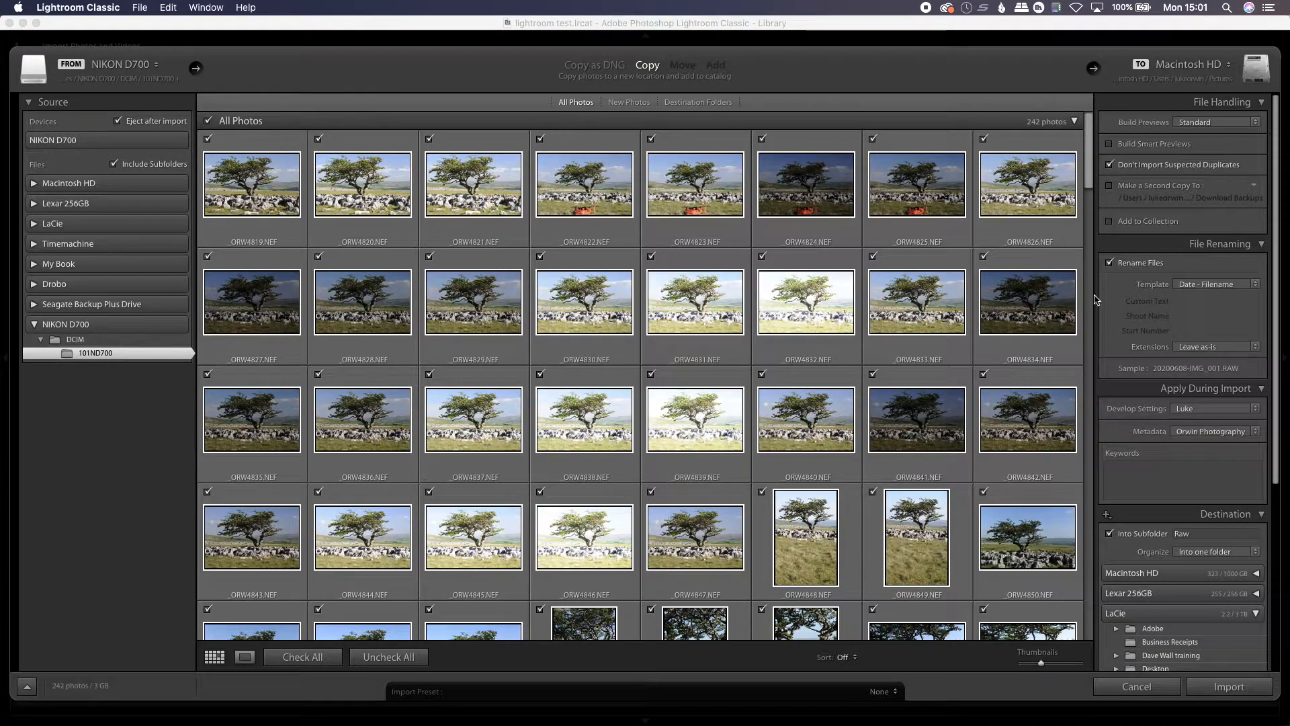
left_click(1109, 264)
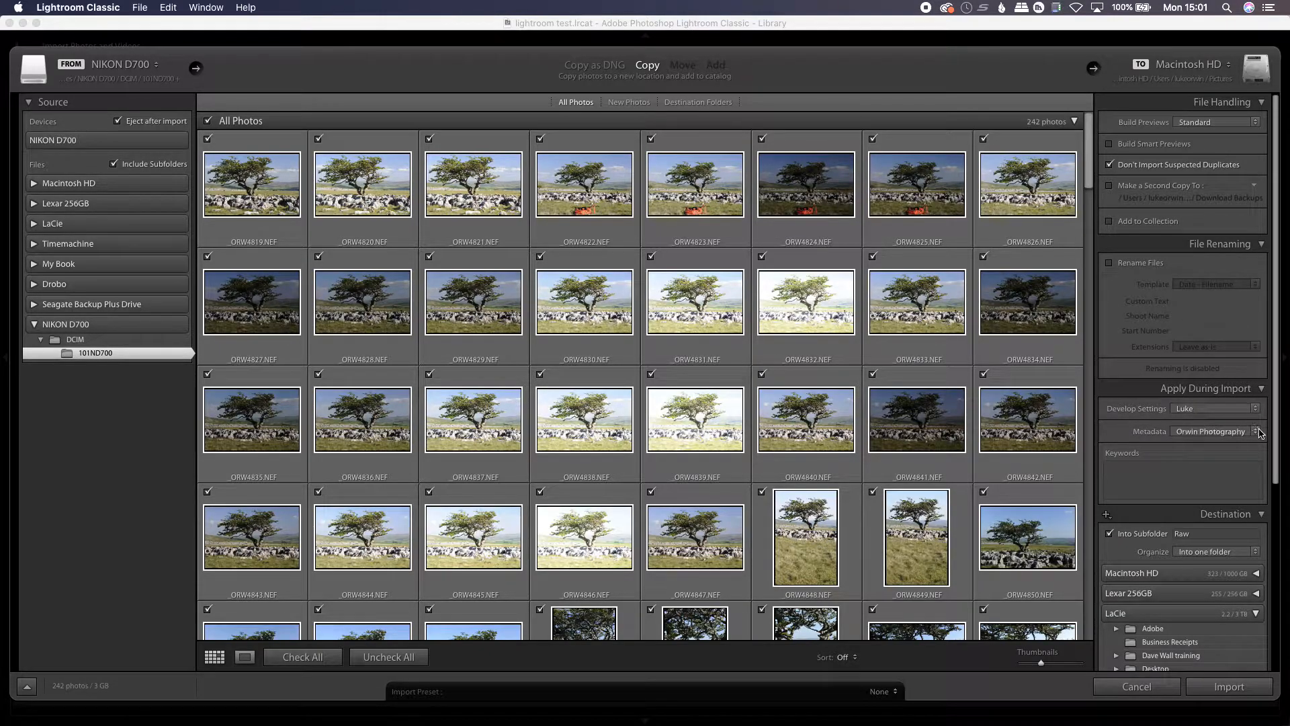
- Apply the Orwin Photography metadata preset to the photos during import
scroll(1276, 435, "down", 5)
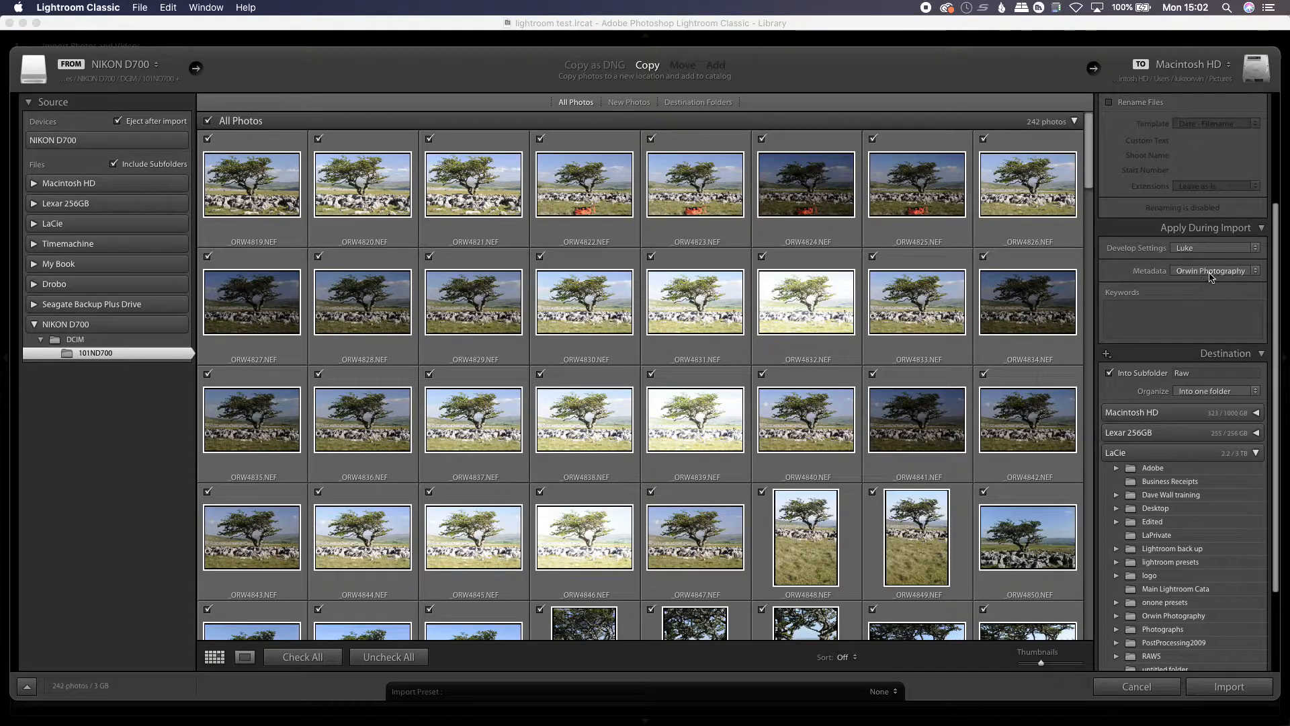
left_click(1209, 275)
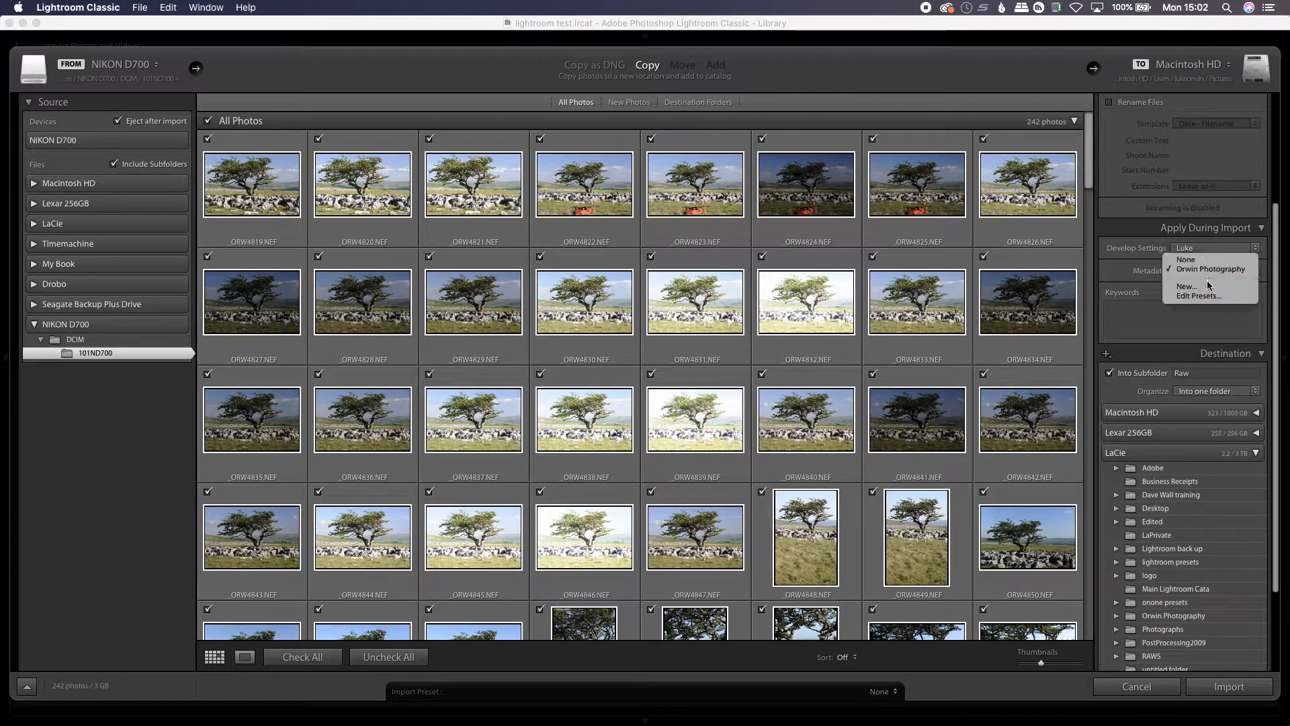
left_click(1207, 270)
left_click(1206, 272)
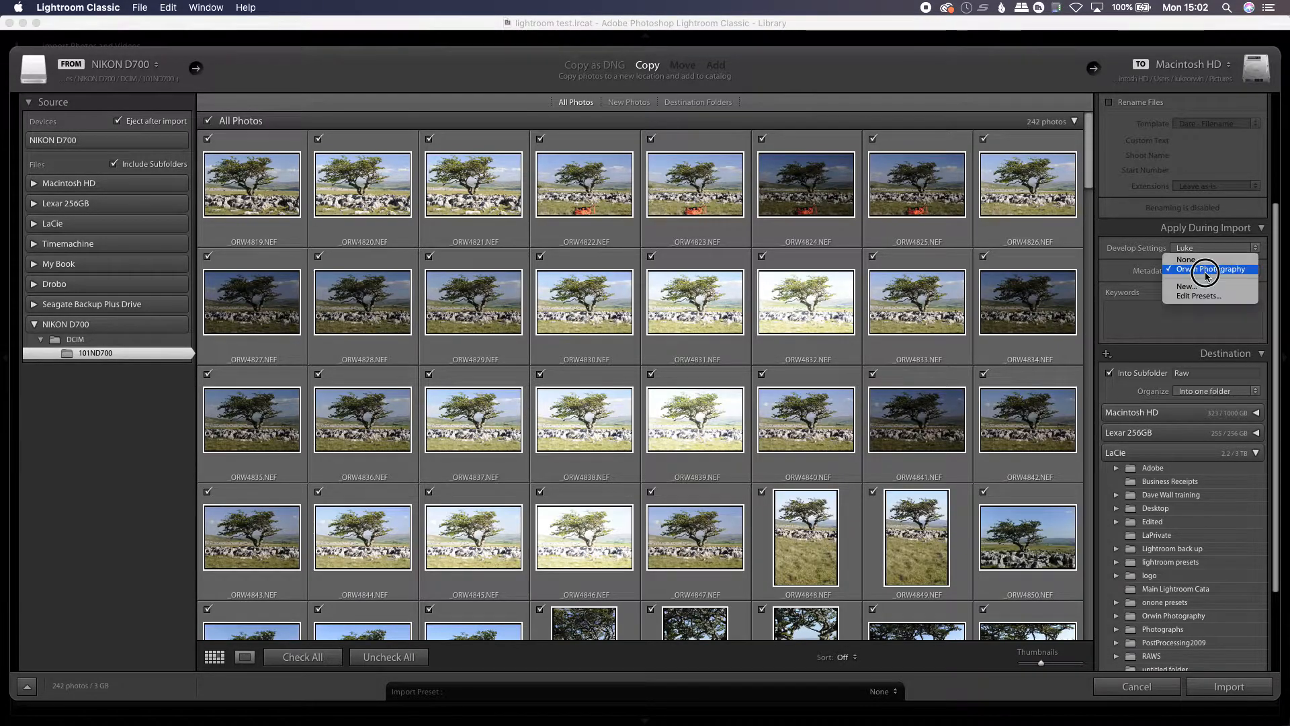
left_click(1205, 271)
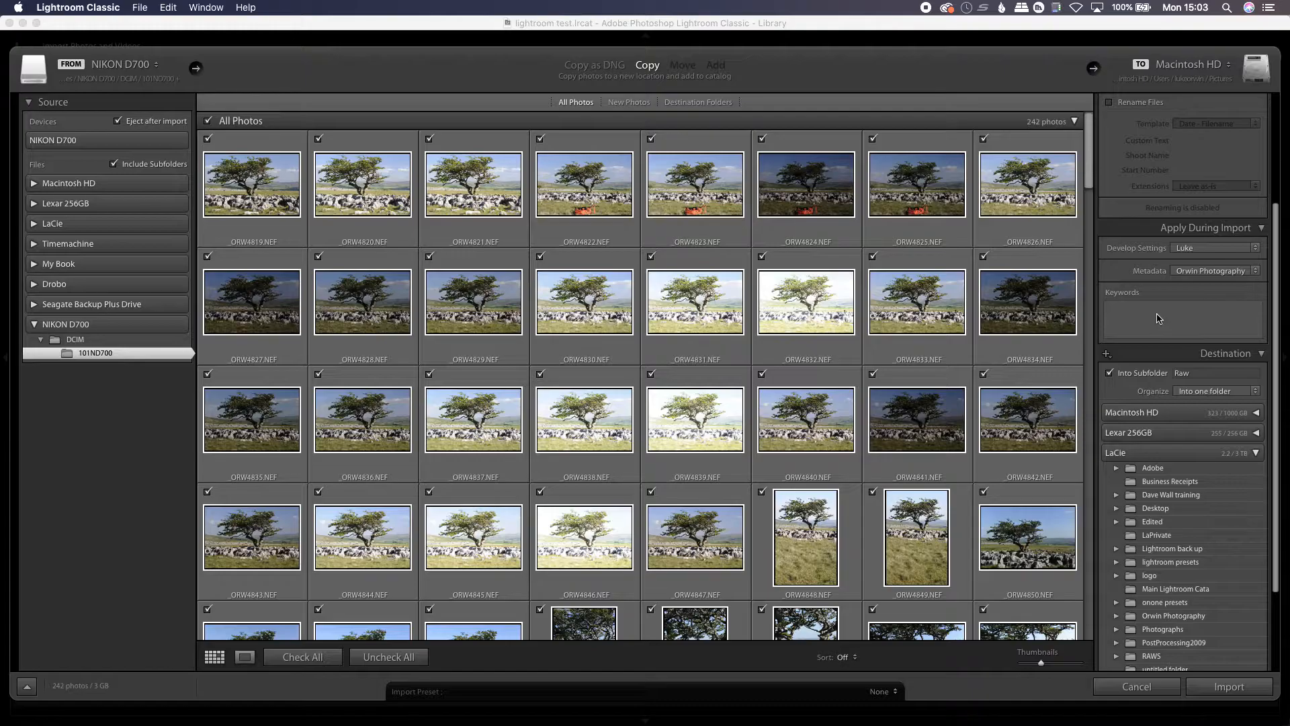
- Set the import destination to folder T inside the lightroom test folder on the Desktop
mouse_move(1086, 178)
left_mouse_down()
mouse_move(1119, 294)
mouse_move(1099, 610)
mouse_move(1085, 397)
mouse_move(1093, 160)
left_mouse_up()
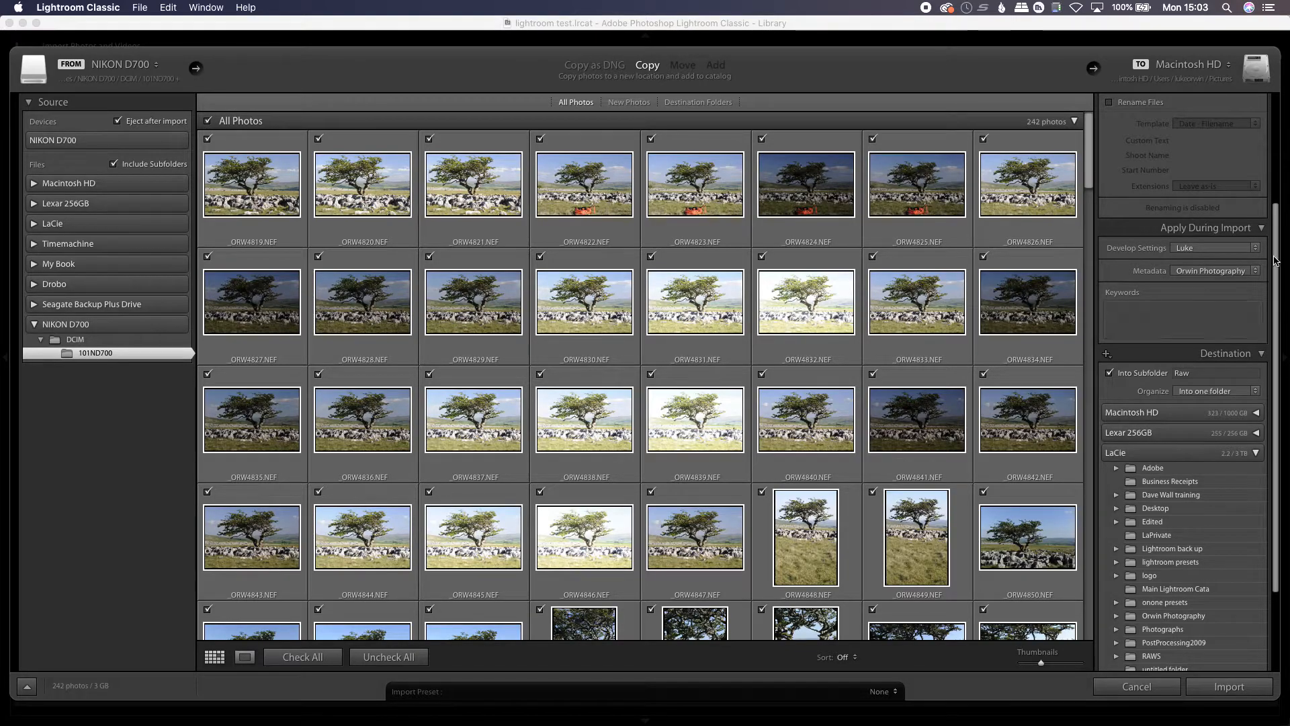
scroll(1277, 336, "down", 5)
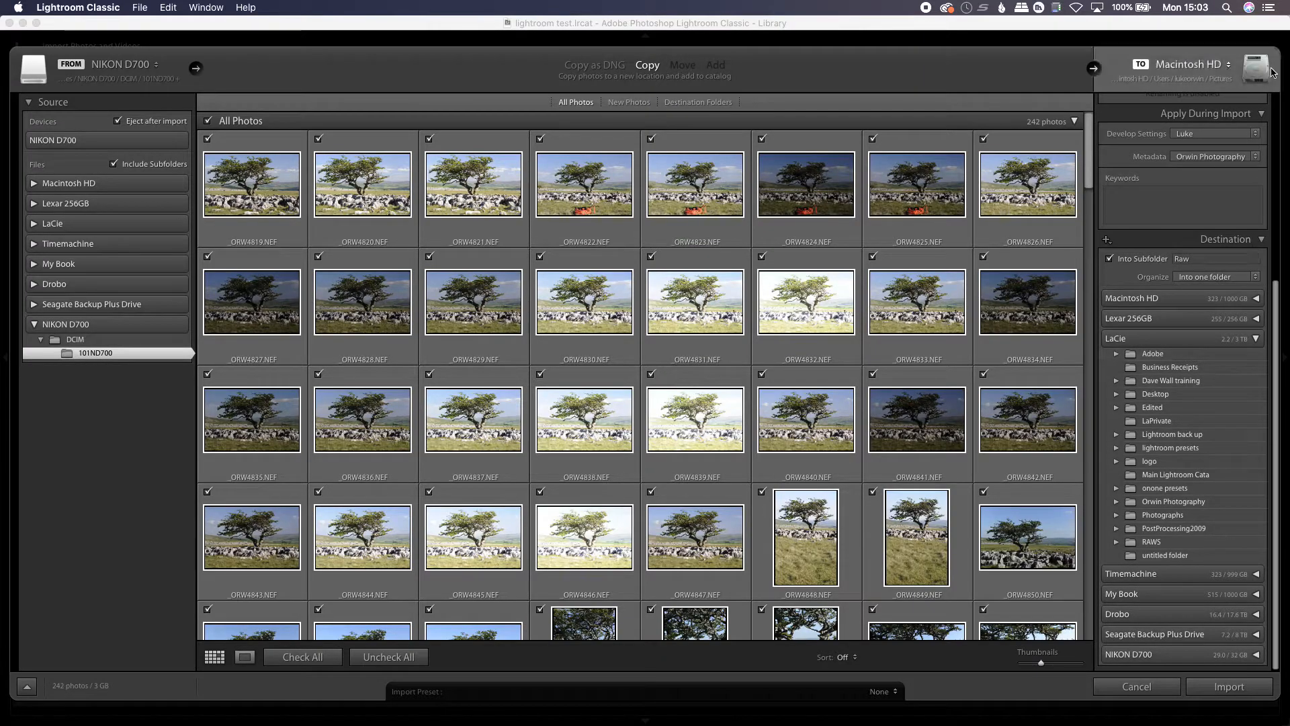
left_click(1106, 239)
left_click(1155, 252)
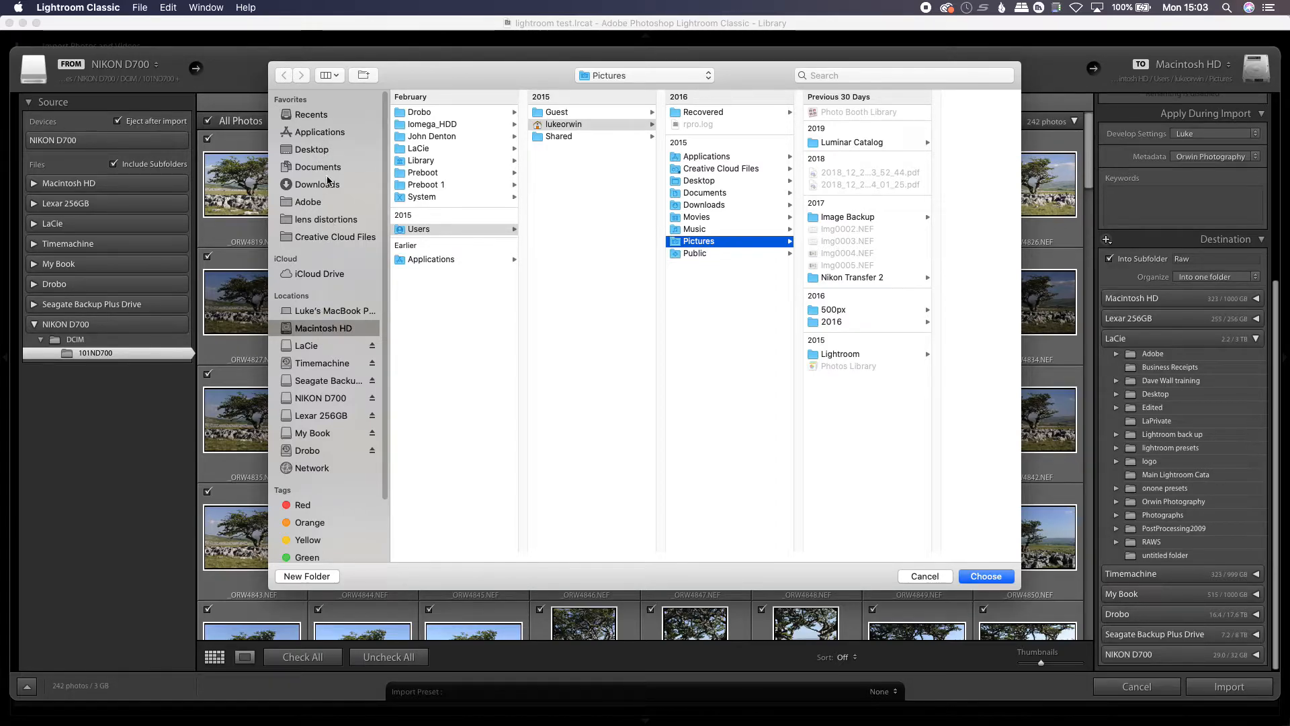
left_click(311, 150)
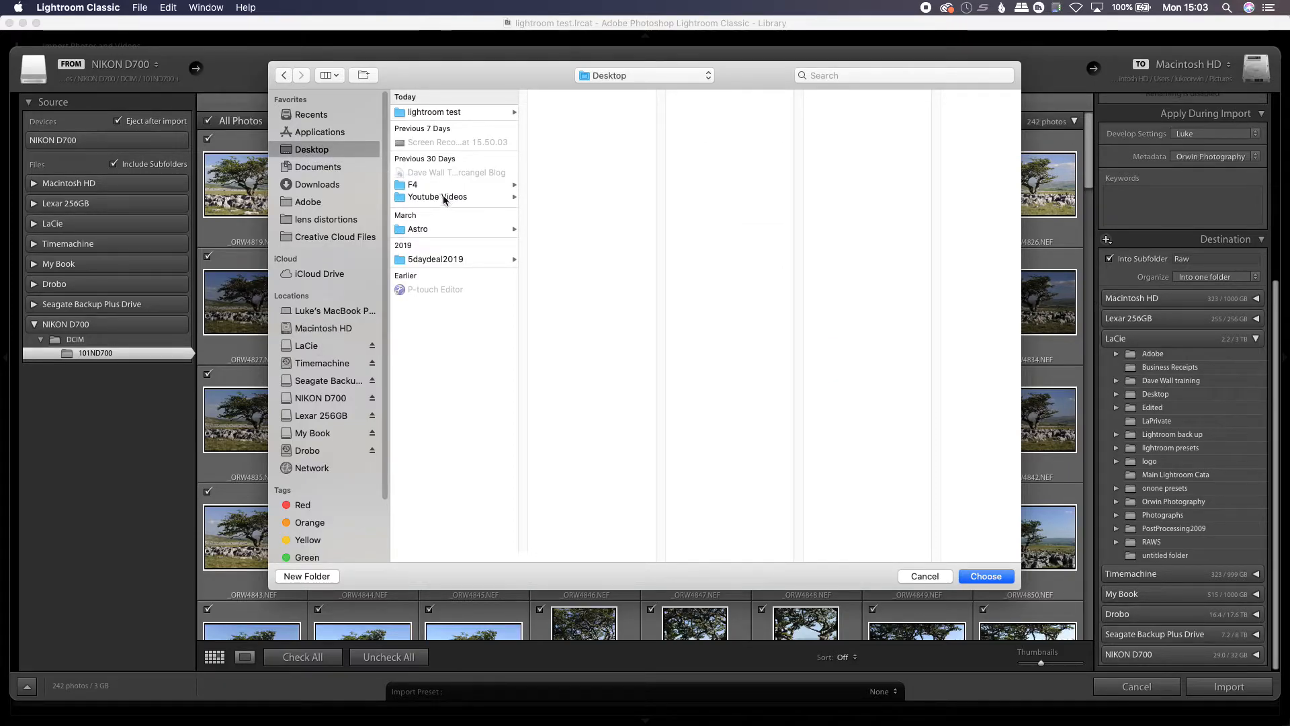
left_click(444, 113)
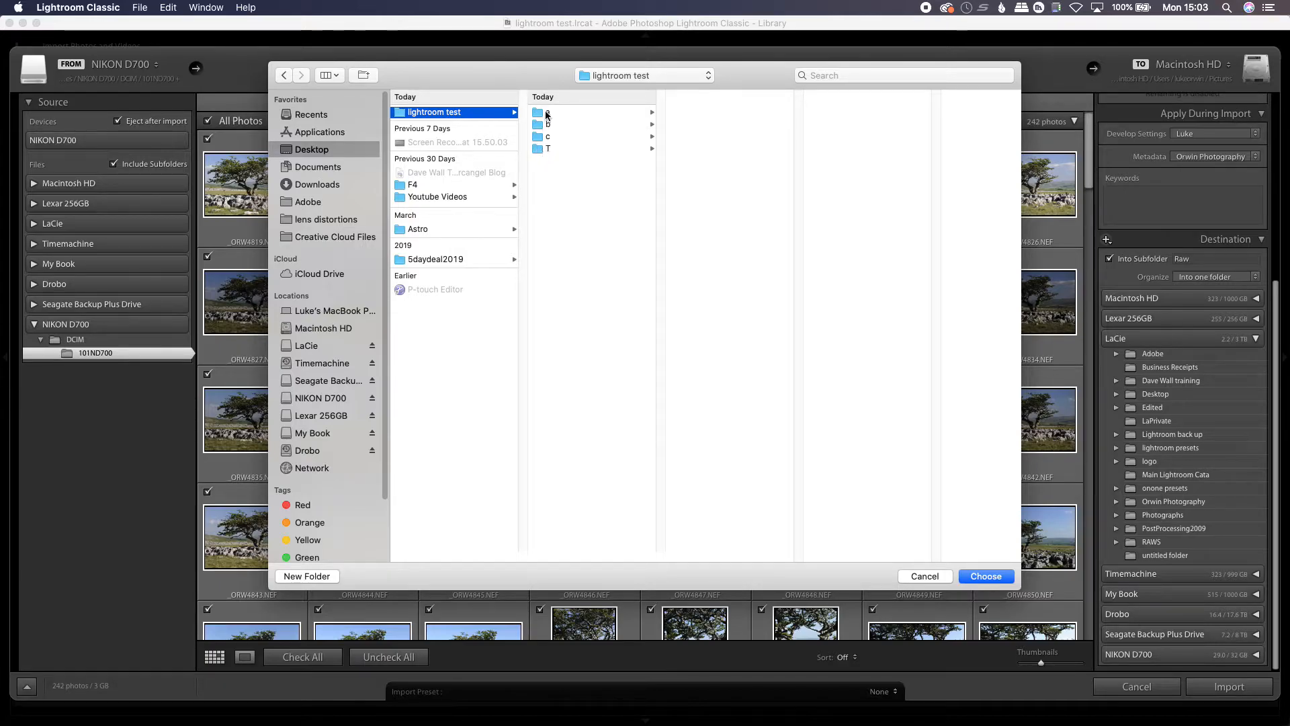
left_click(540, 148)
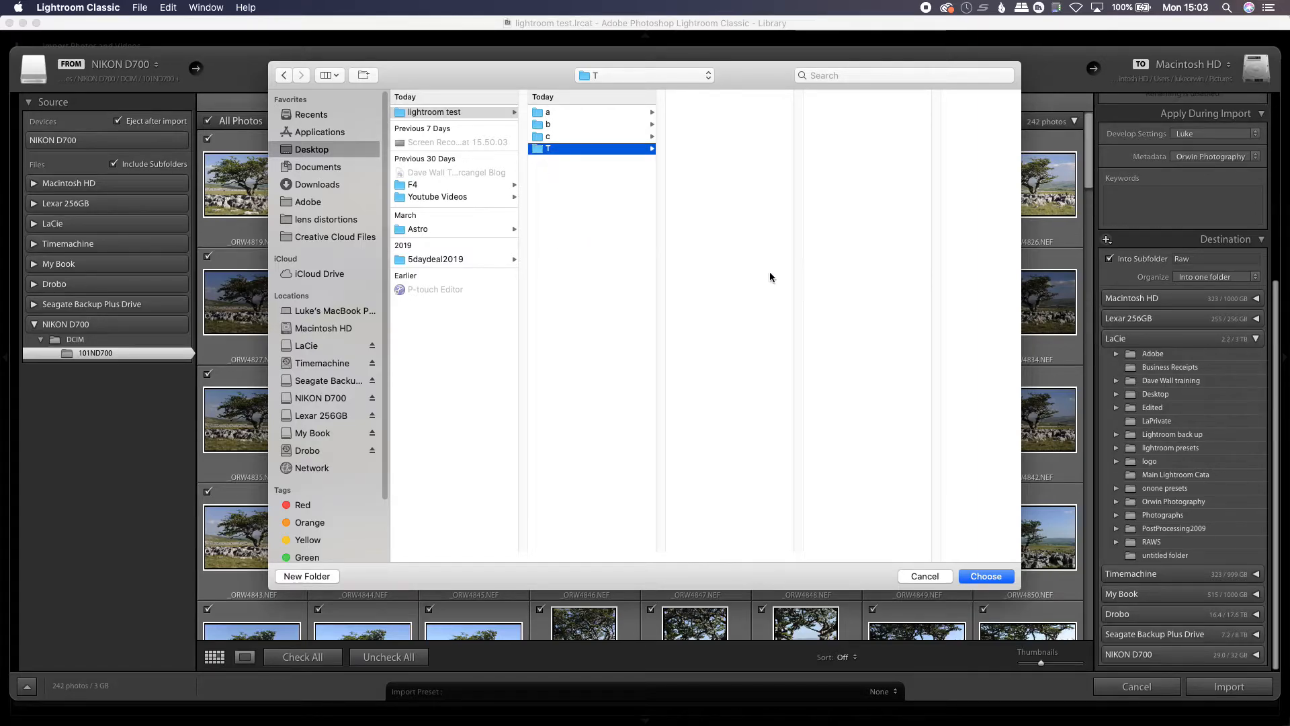
left_click(985, 576)
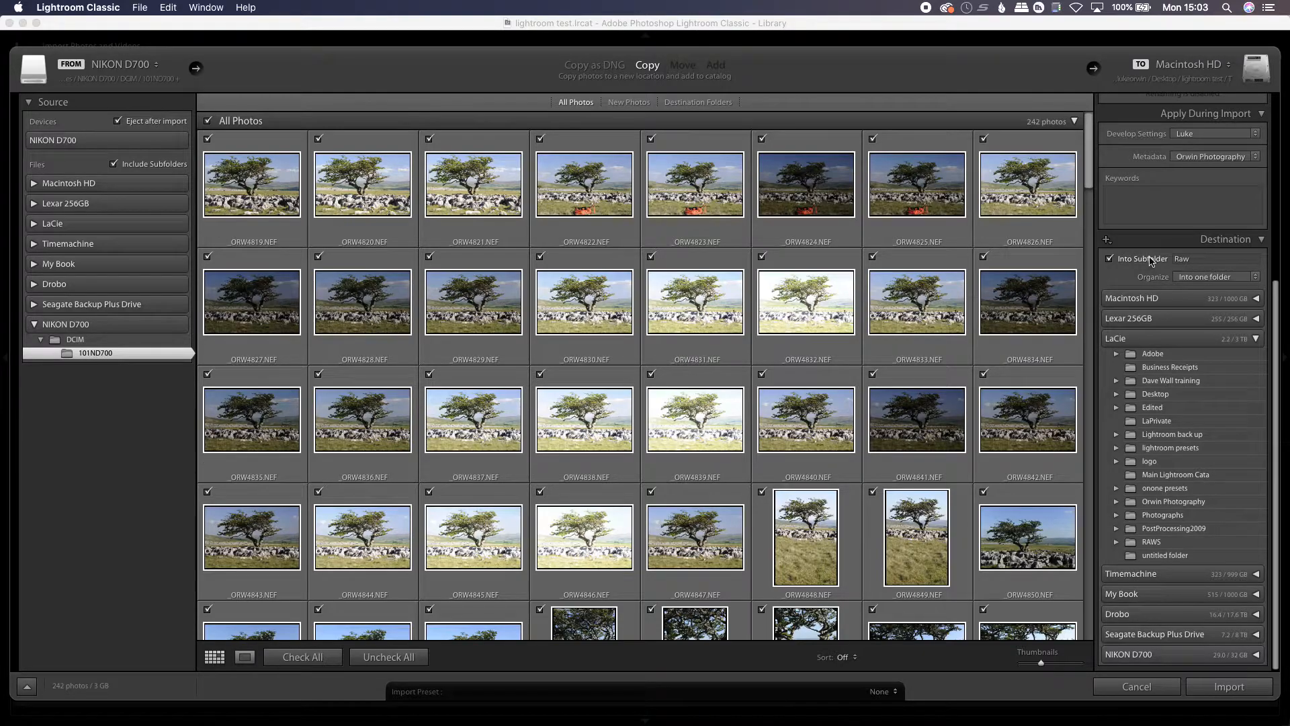
- Import the checked photos into a subfolder named Twisleton Scar, organised into one folder
left_click(1207, 259)
type("Twisleton Scar")
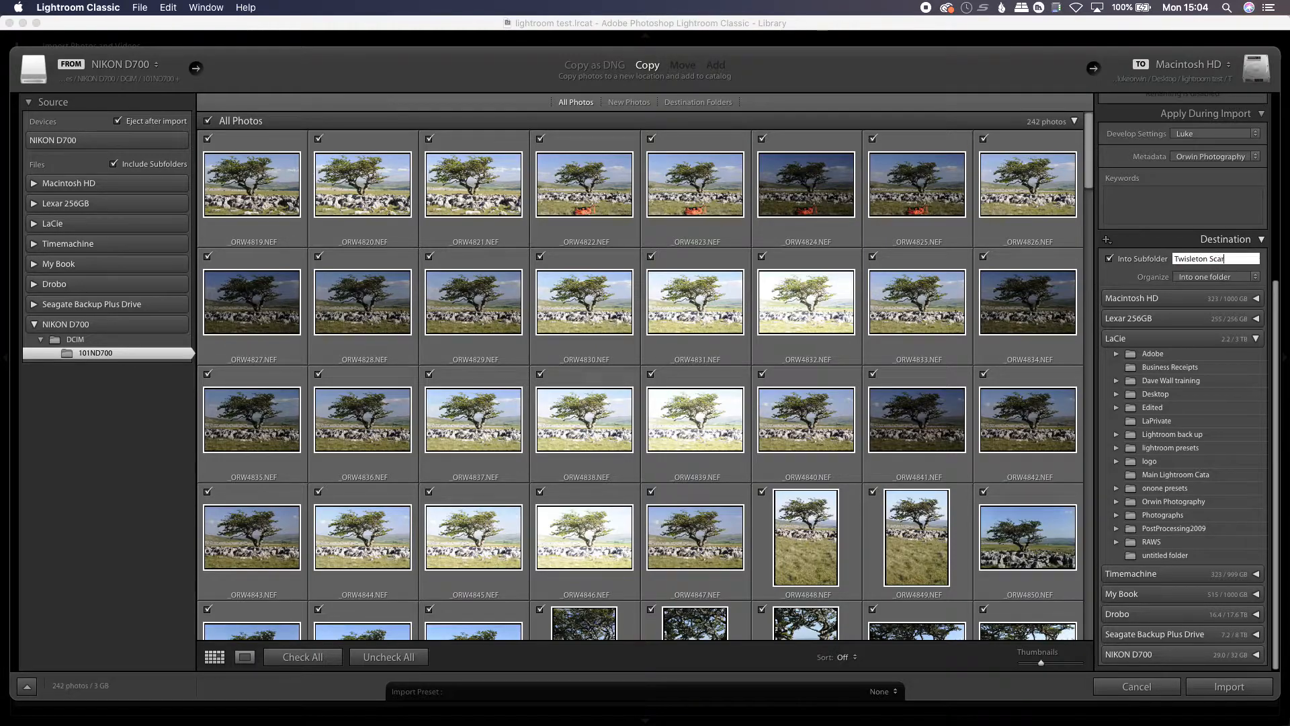
left_click(1227, 278)
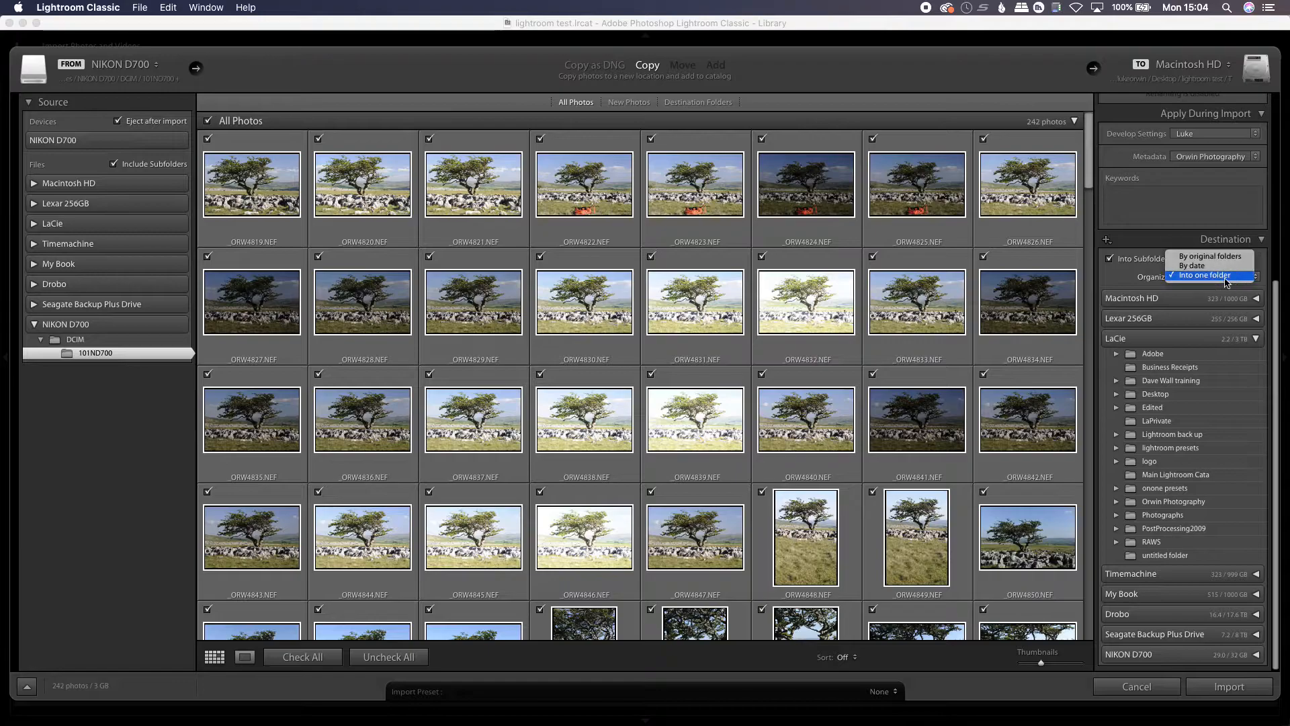
left_click(1226, 276)
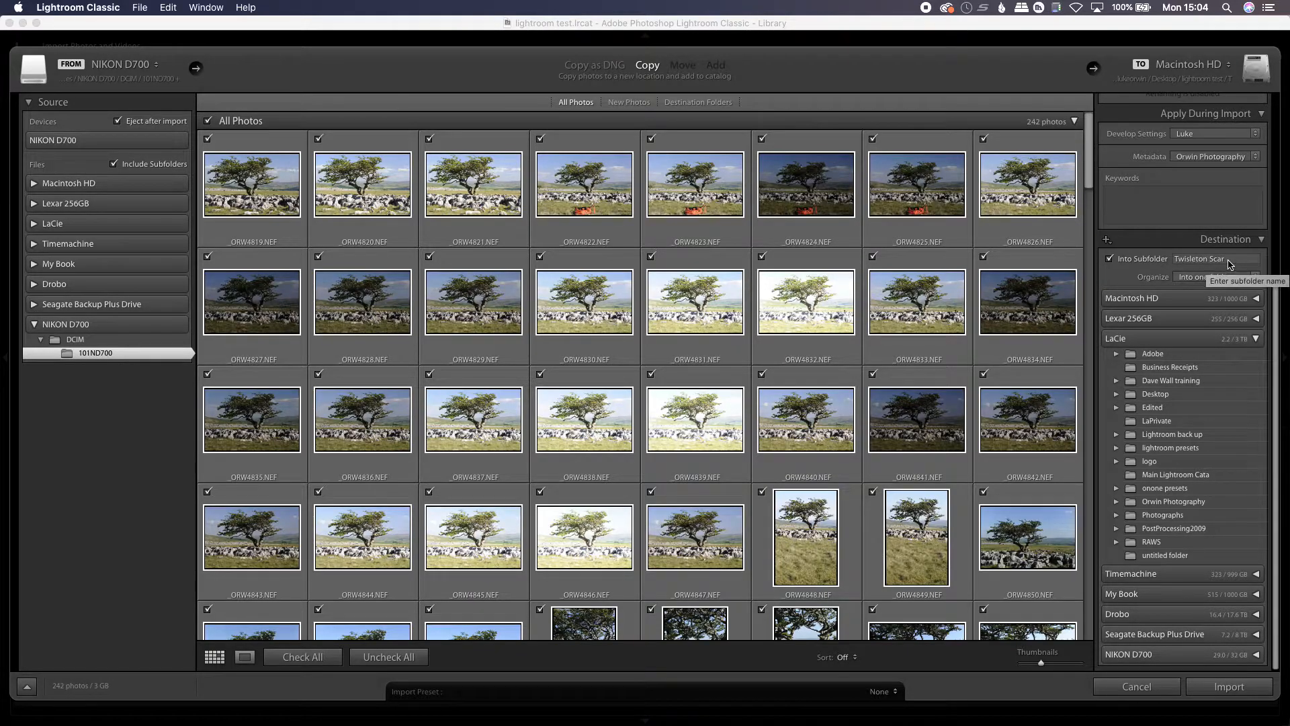
left_click(1236, 692)
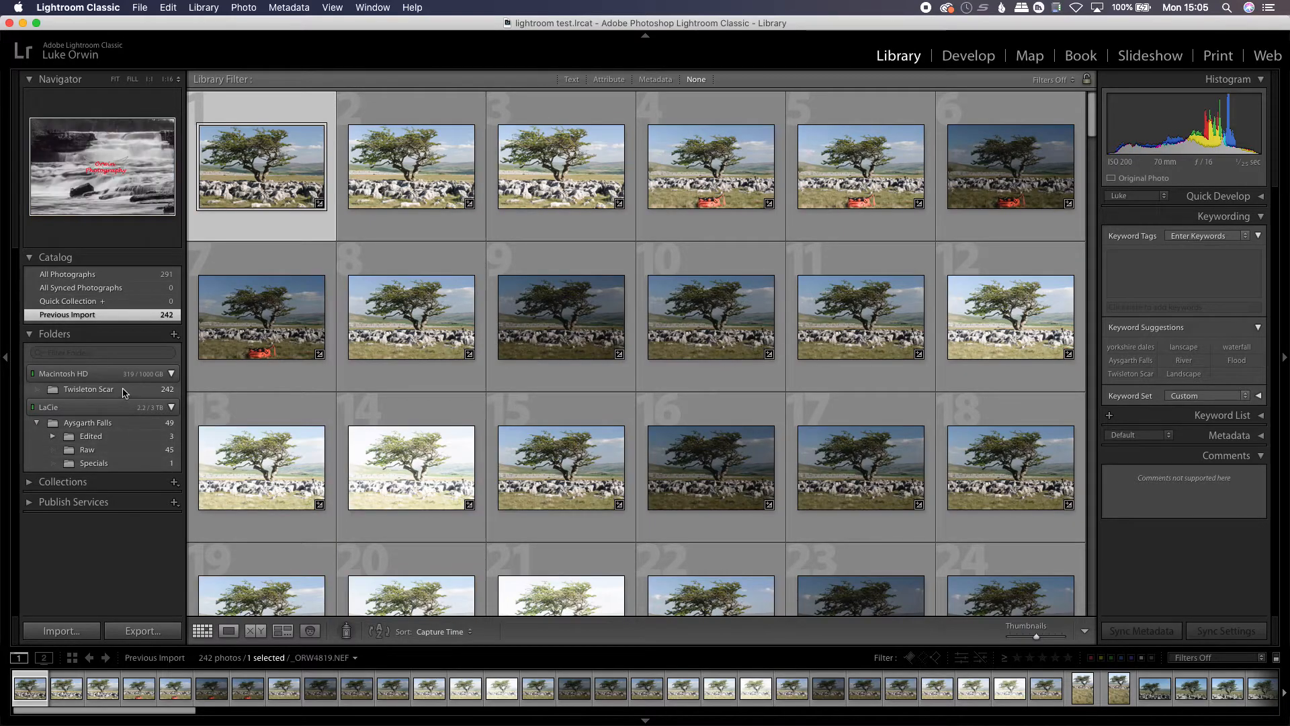
- Show the photos in the Twisleton Scar folder and check the subfolder structure of Aysgarth Falls
left_click(99, 389)
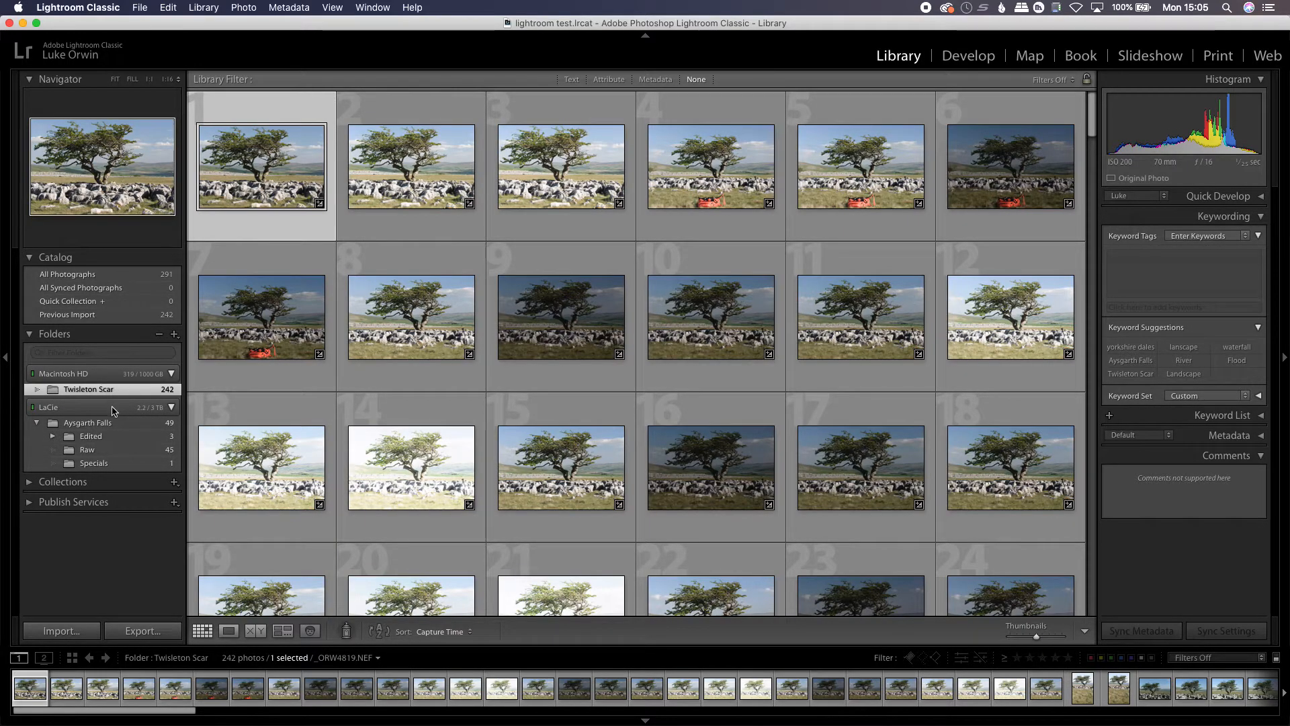
left_click(37, 422)
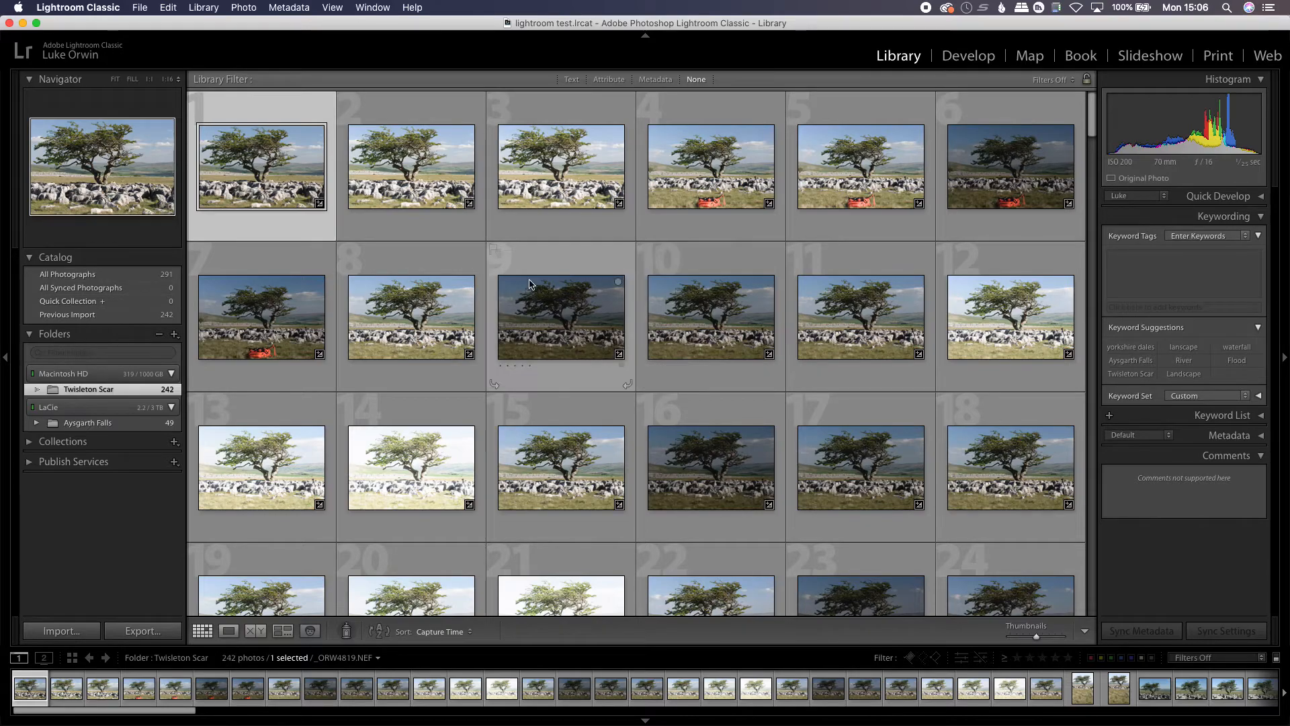
left_click(36, 424)
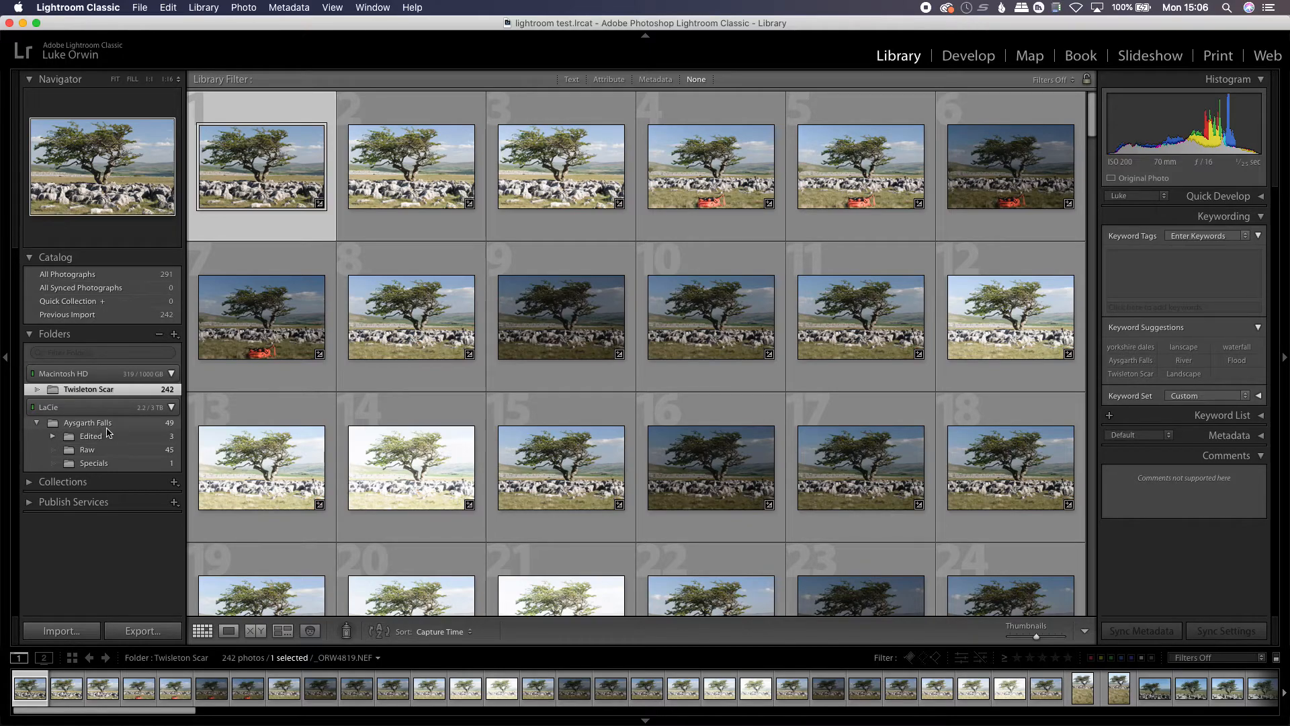
mouse_move(388, 409)
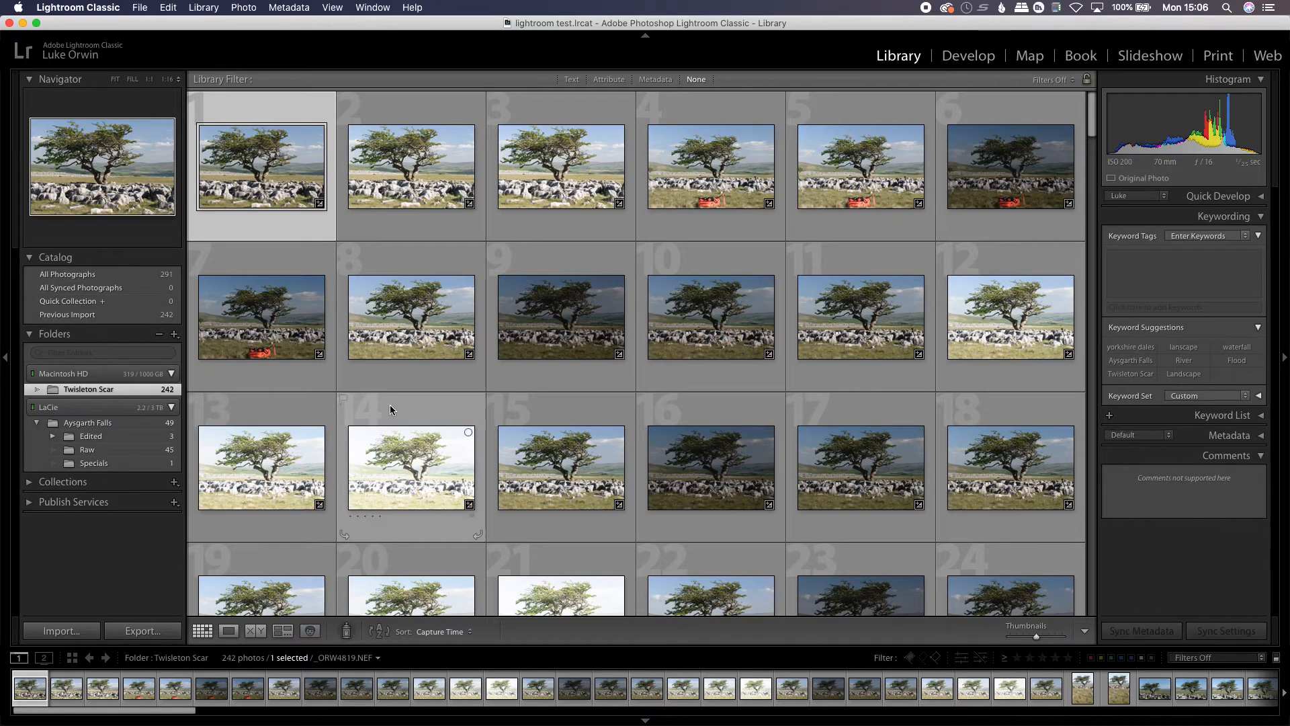